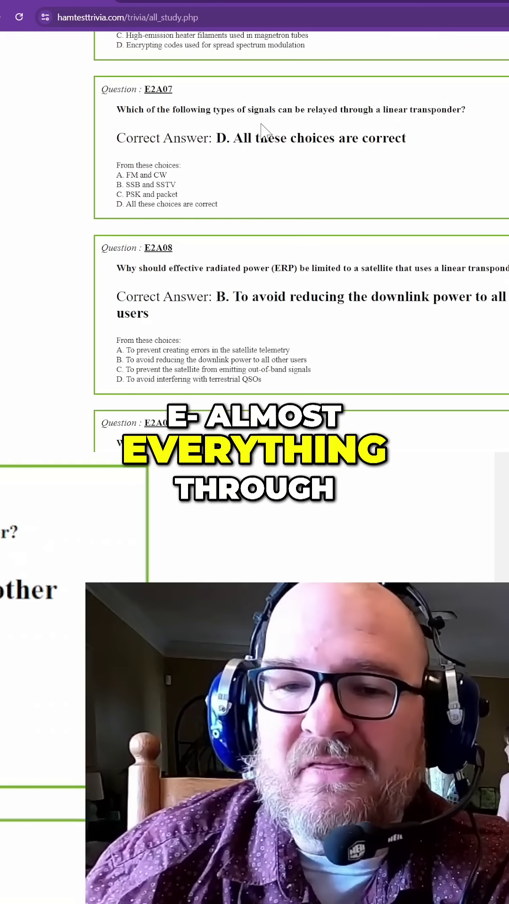
{"action": "scroll", "coordinate": [262, 131], "scroll_direction": "down", "scroll_amount": 1}
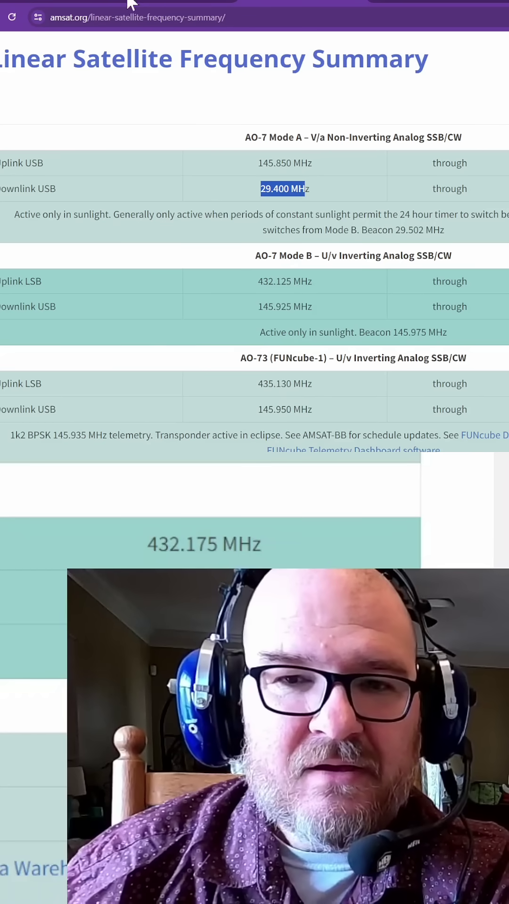
Step: Return from the AMSAT frequency summary to the hamtesttrivia study page at question E2A05
{"action": "left_click", "coordinate": [50, 4]}
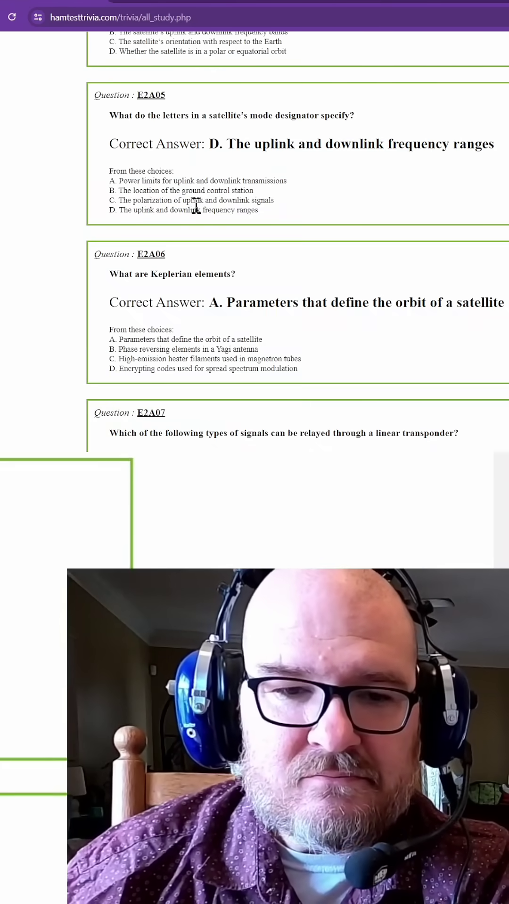
{"action": "scroll", "coordinate": [198, 210], "scroll_direction": "down", "scroll_amount": 2}
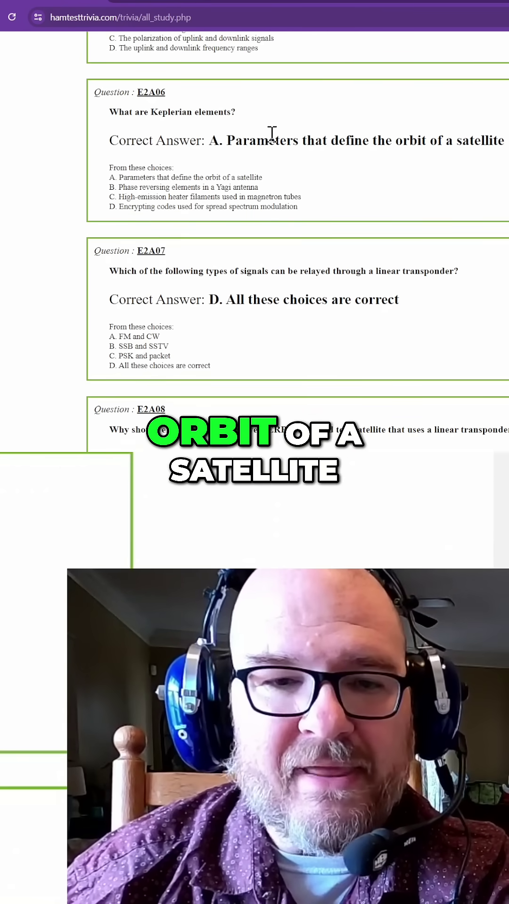
{"action": "scroll", "coordinate": [271, 134], "scroll_direction": "down", "scroll_amount": 2}
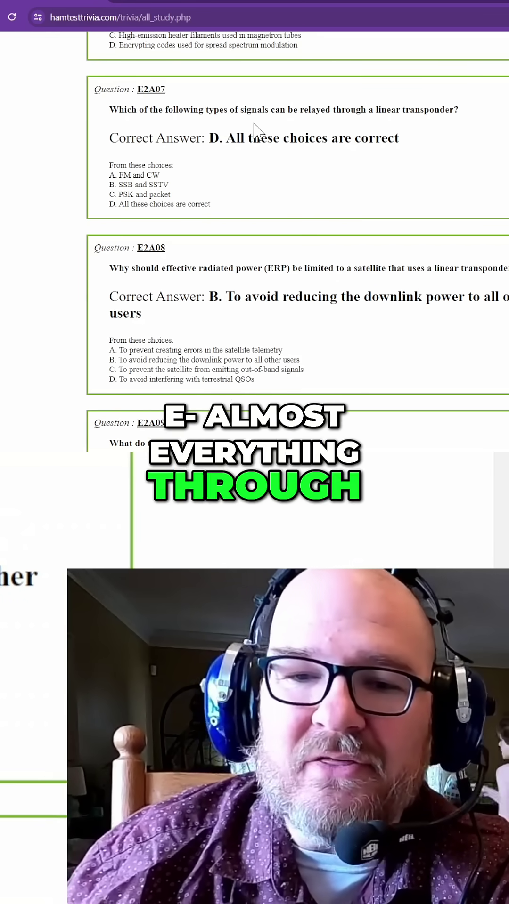
{"action": "scroll", "coordinate": [256, 129], "scroll_direction": "down", "scroll_amount": 3}
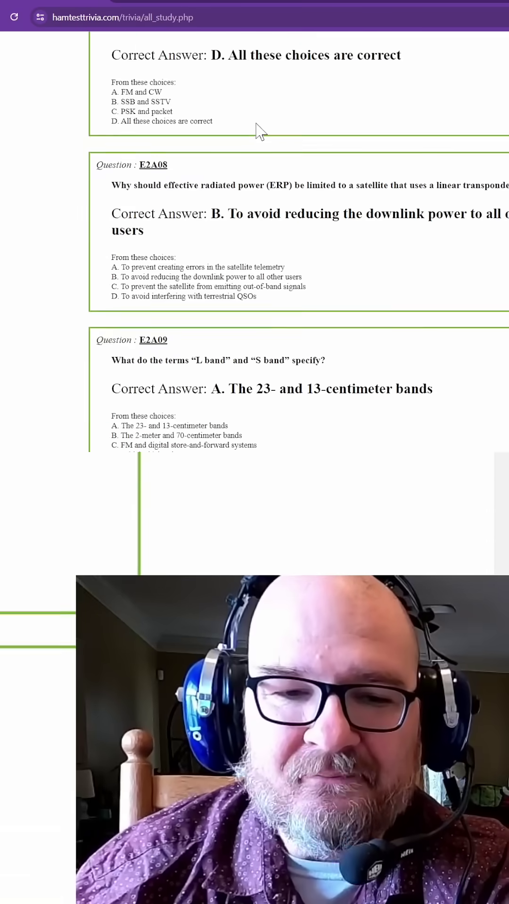